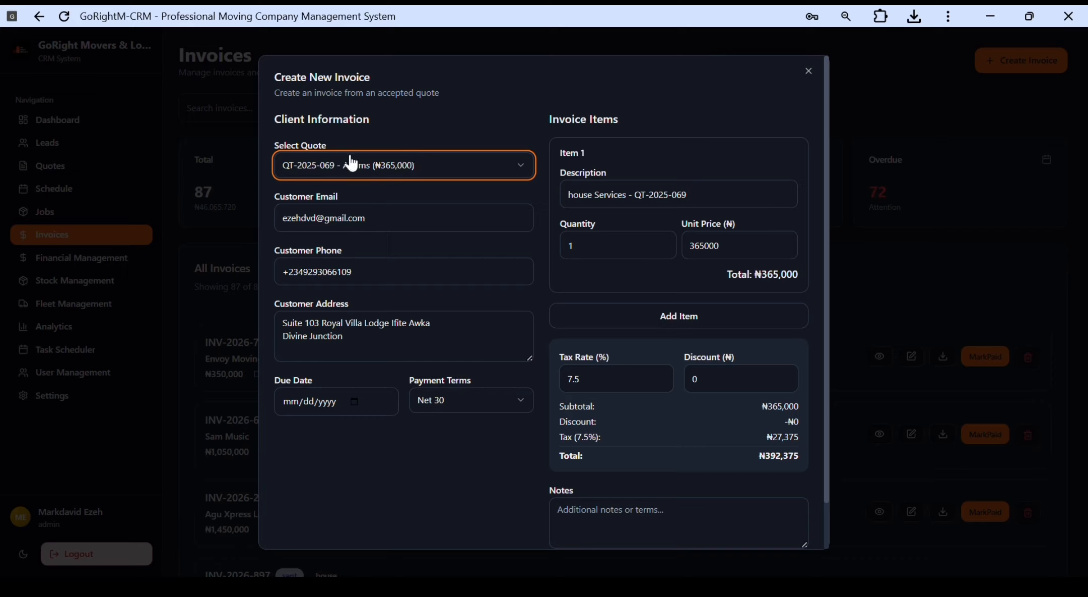
Review the selected quote, the due date field and the available payment terms in the new invoice's client information
click(440, 166)
click(459, 170)
click(299, 400)
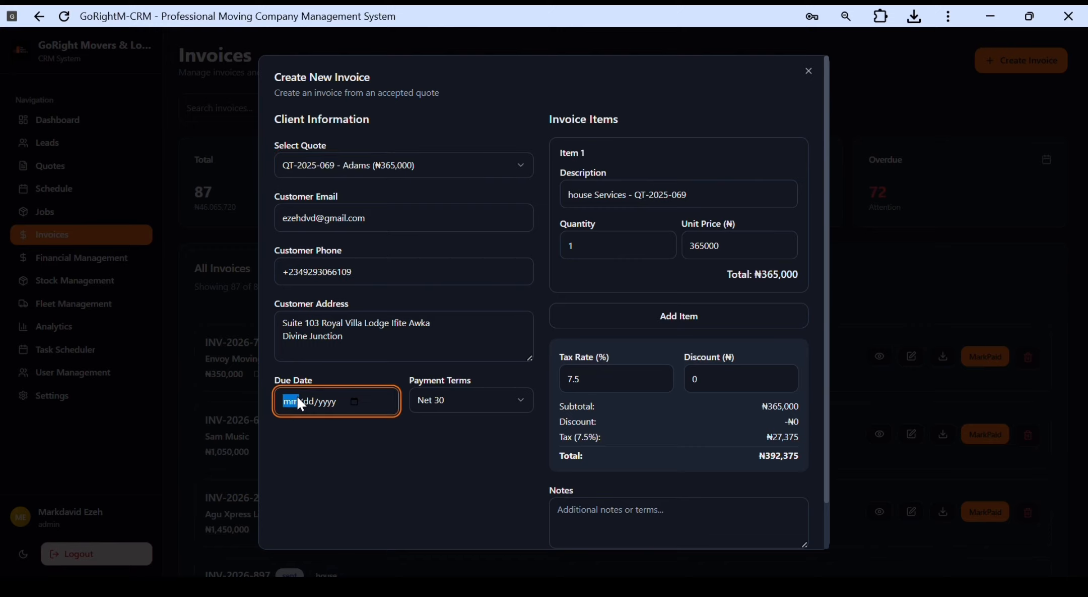
click(446, 414)
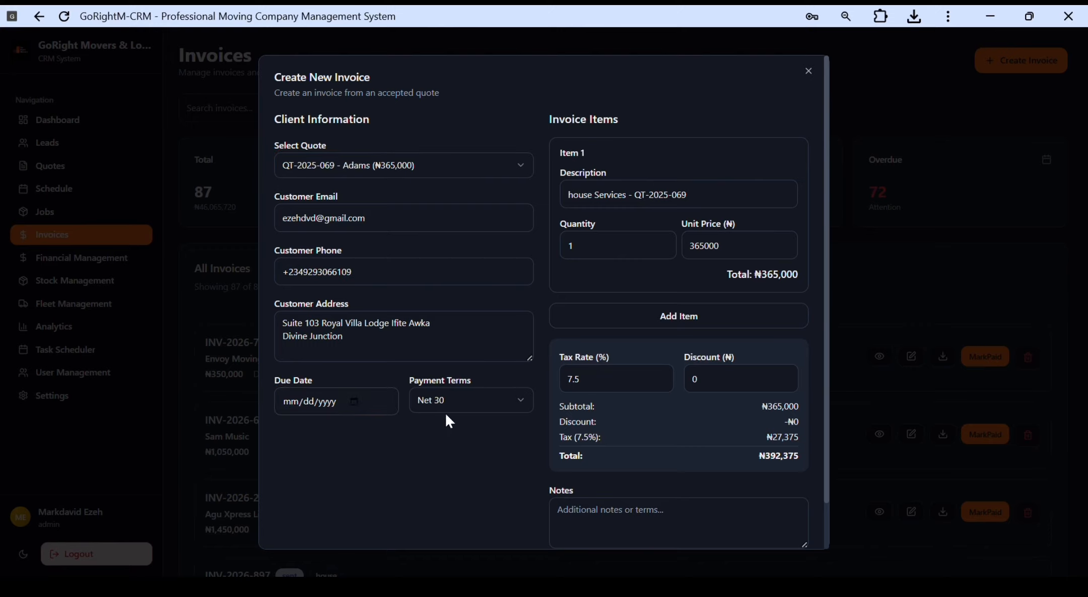
click(459, 408)
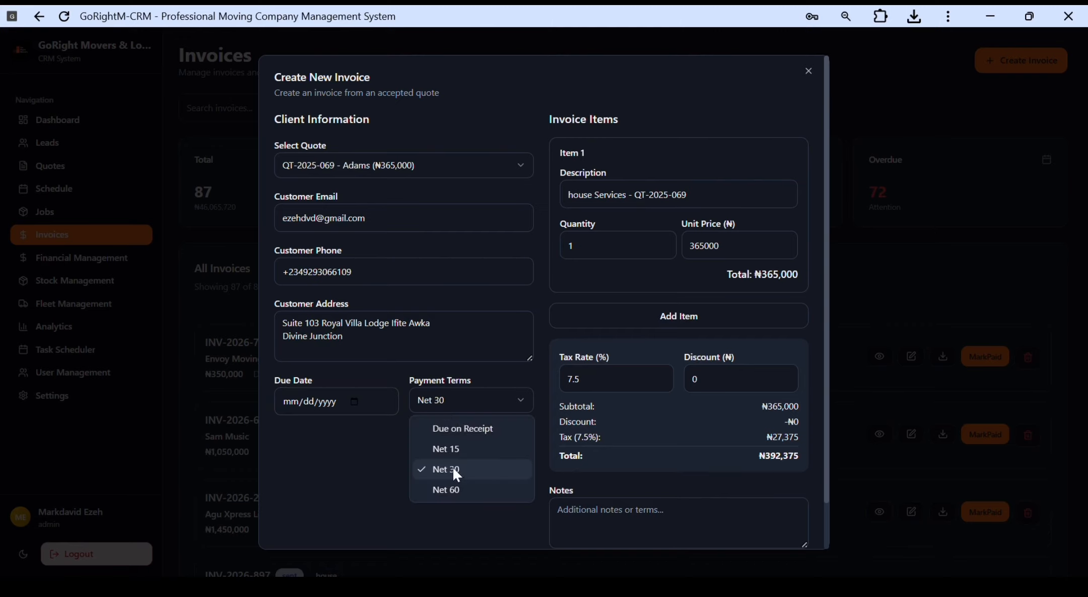
click(373, 463)
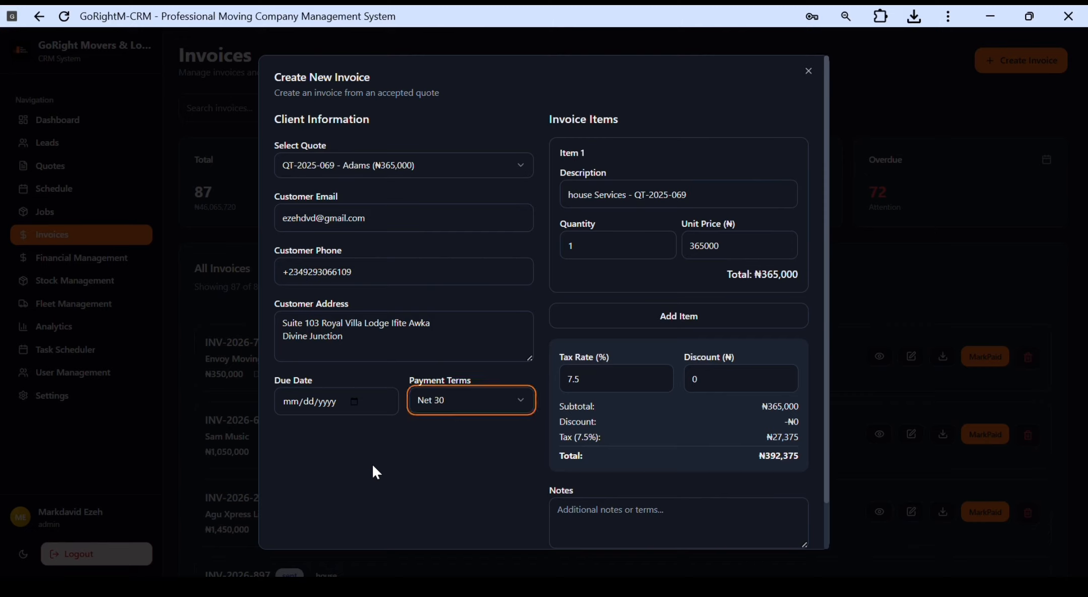
Set the new invoice's due date to 02/20/2026
click(295, 406)
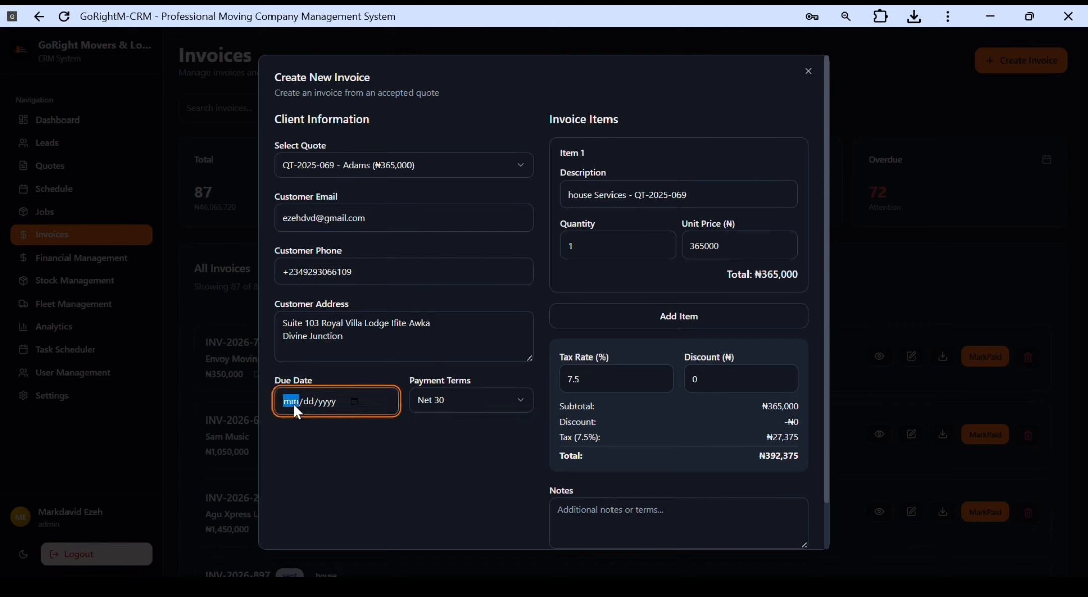
text(0)
text(2/20/2026)
click(341, 463)
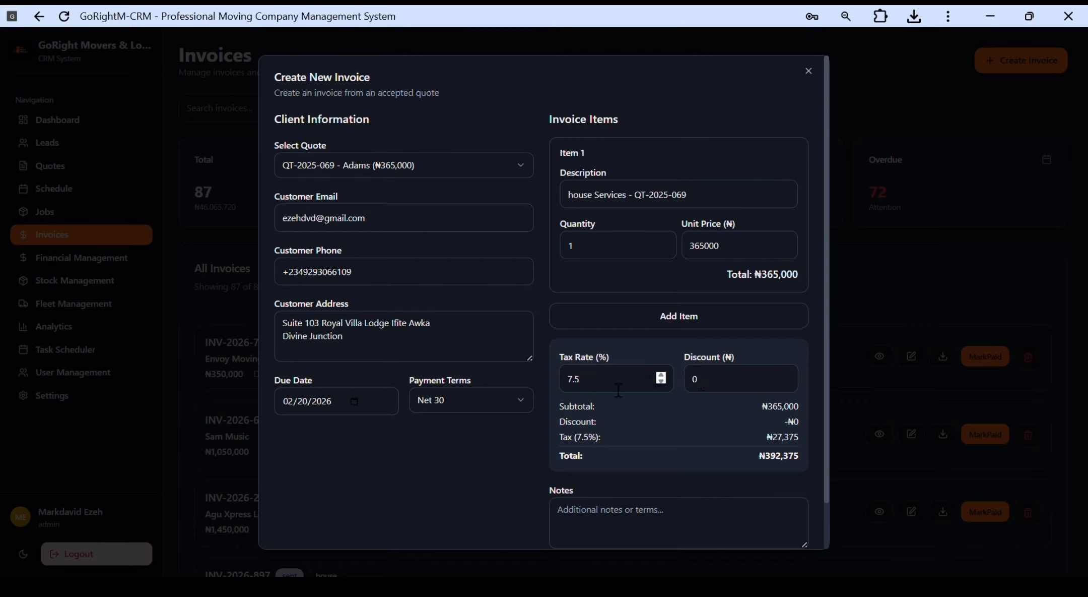
Try a tax rate of 0% on the invoice and restore it to 7.5%
click(596, 388)
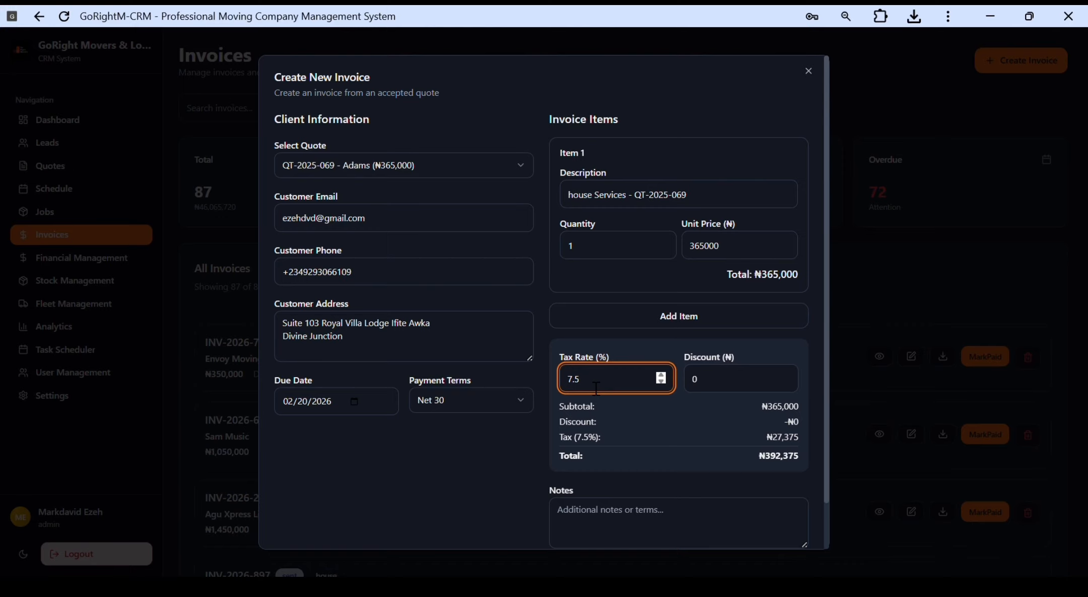
click(625, 435)
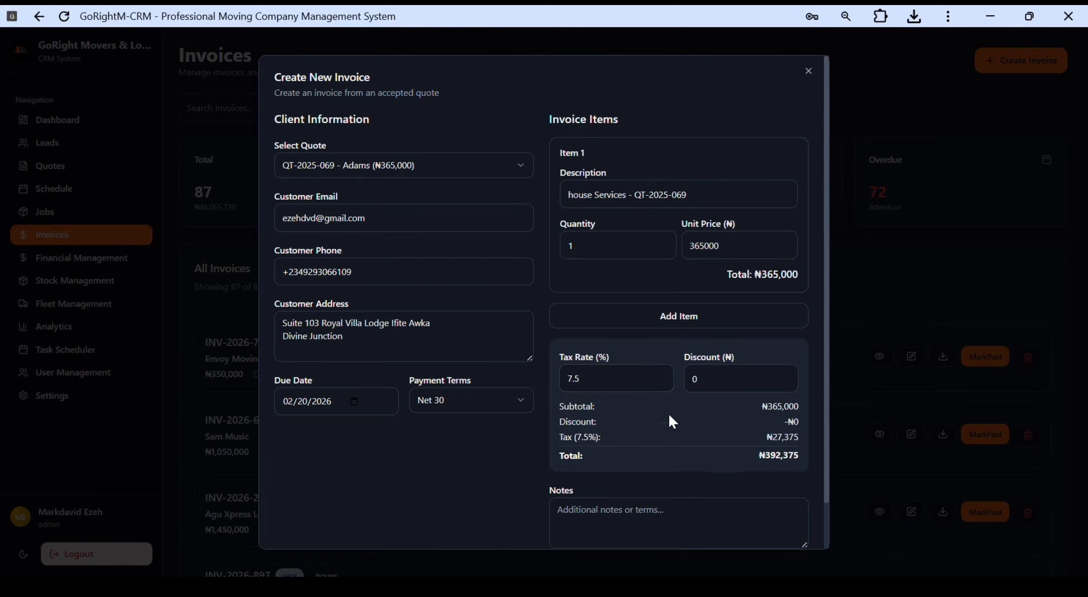
drag(587, 386, 570, 387)
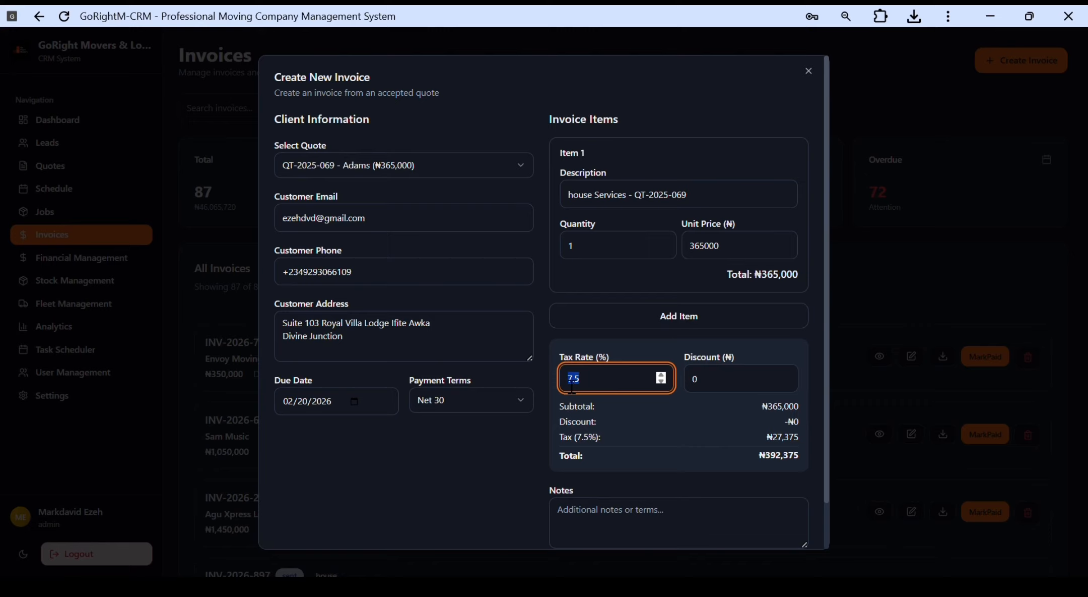
text(0)
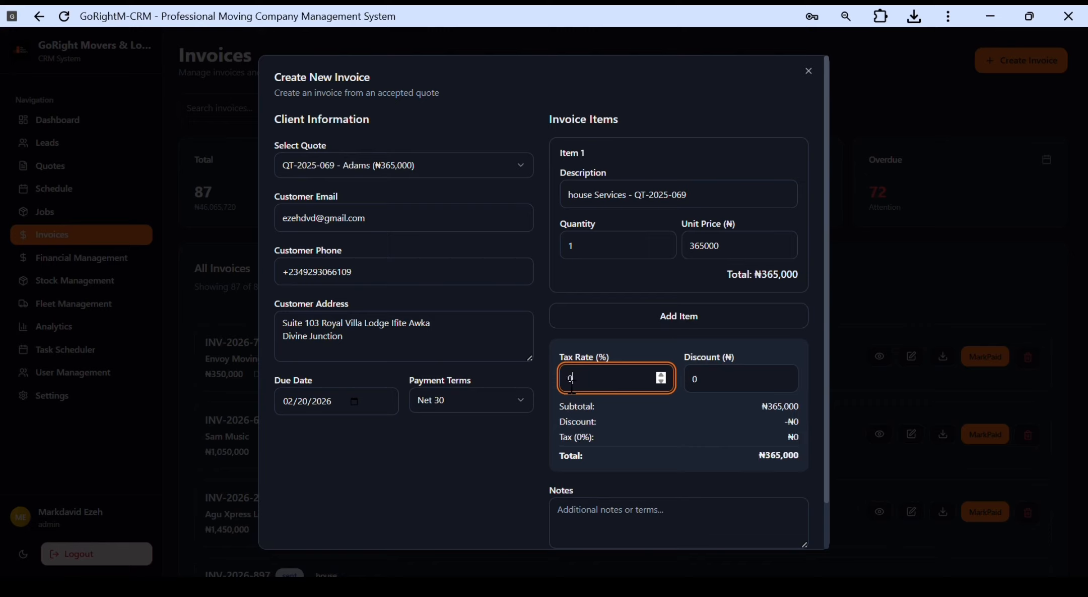
text(7.5)
key(Left)
key(Left)
key(Left)
key(BackSpace)
click(655, 478)
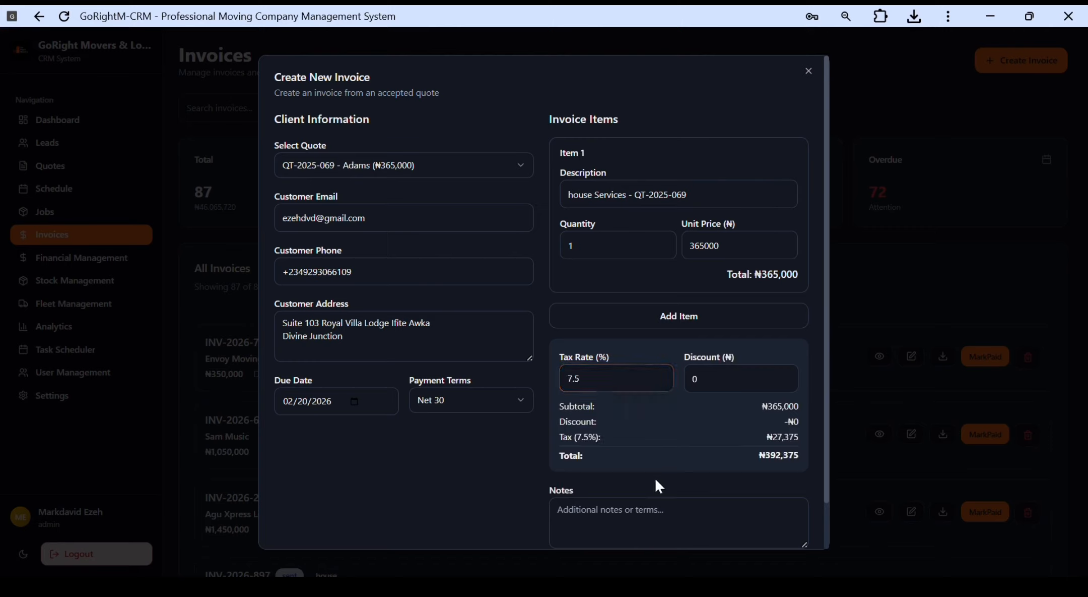
Enter the truck size of 8tons in the invoice notes as "Triuck Size: 8tons"
click(630, 521)
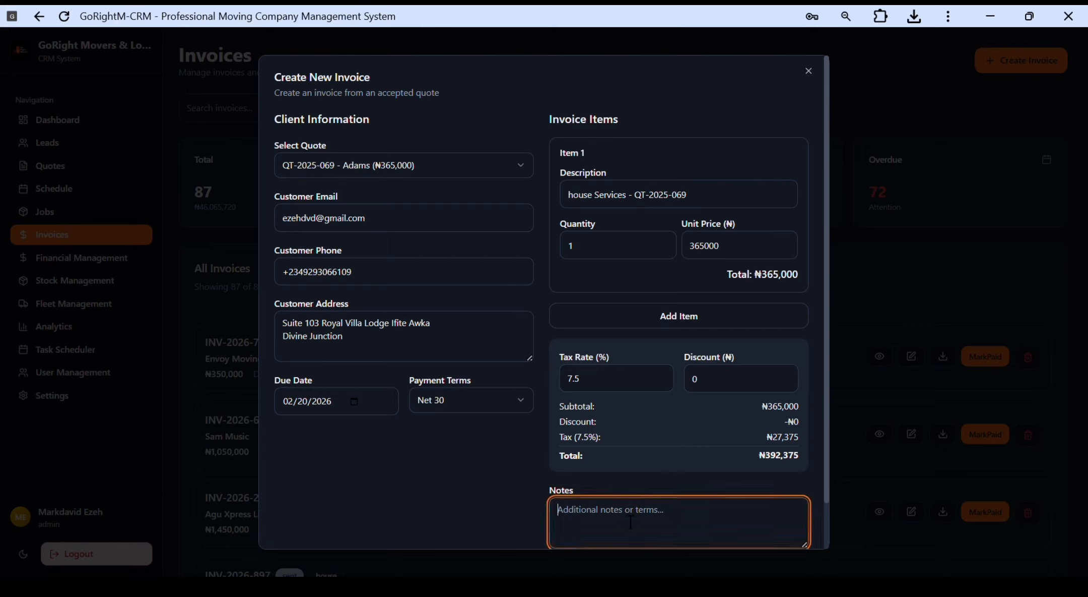
text(Triuck )
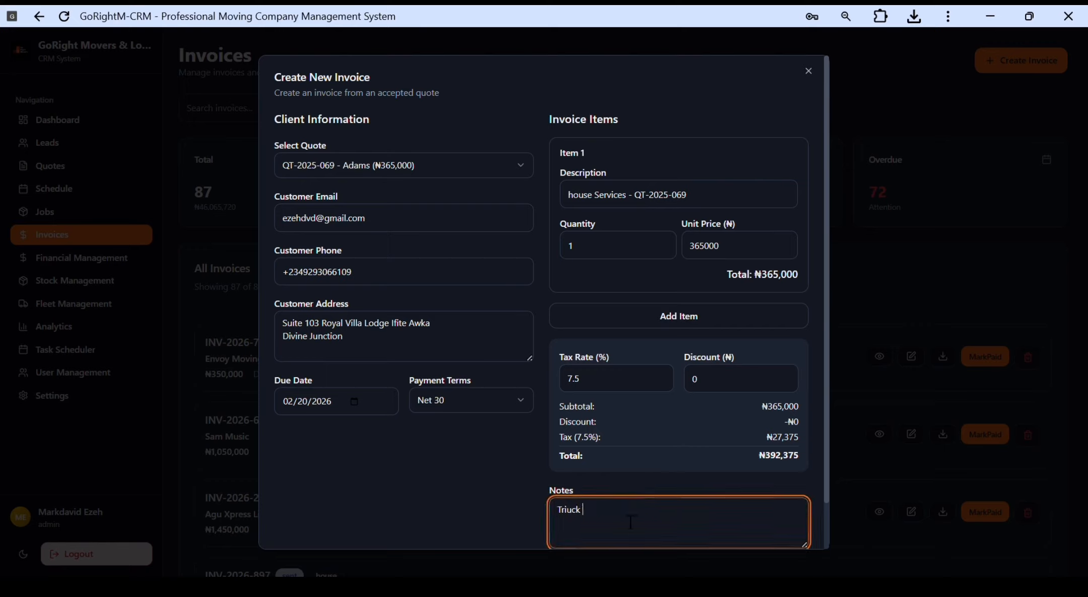
text(Size: 8tons)
Add a blank second item to the invoice and remove it again
scroll(552, 302, down, 1)
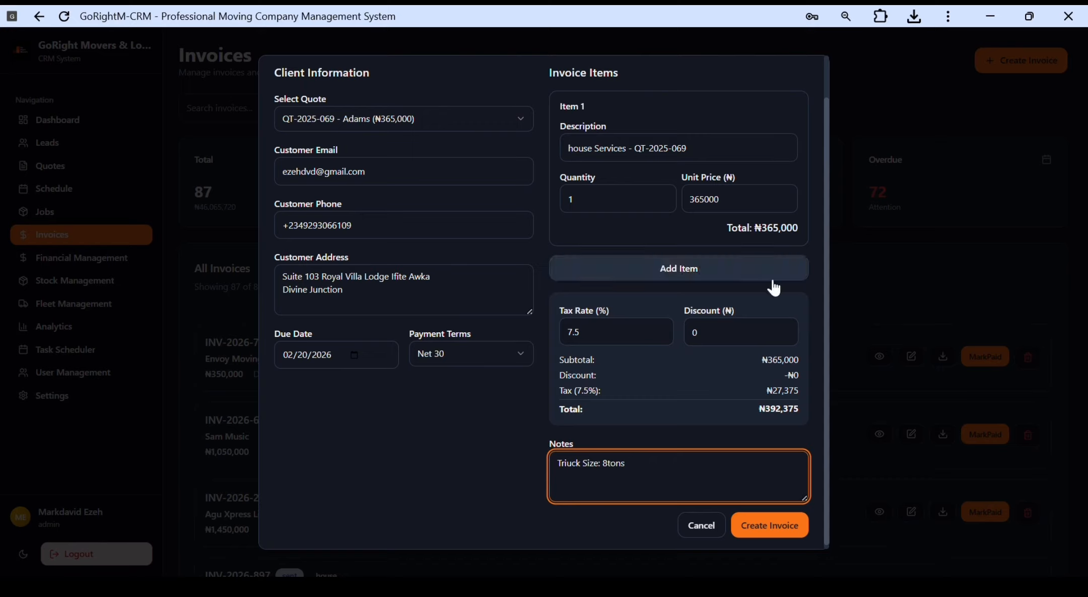
click(718, 273)
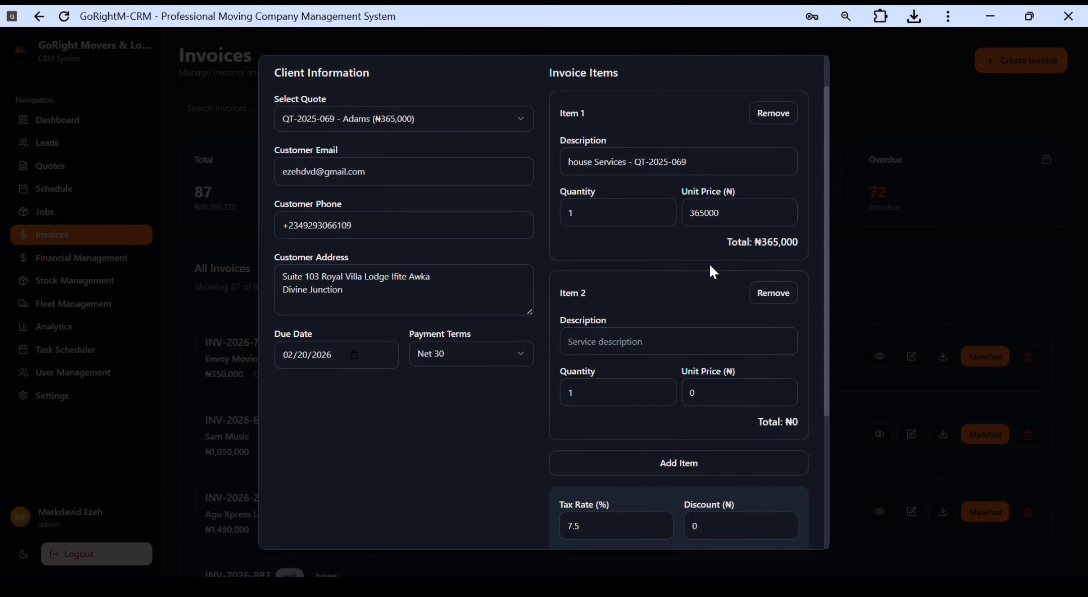
click(774, 292)
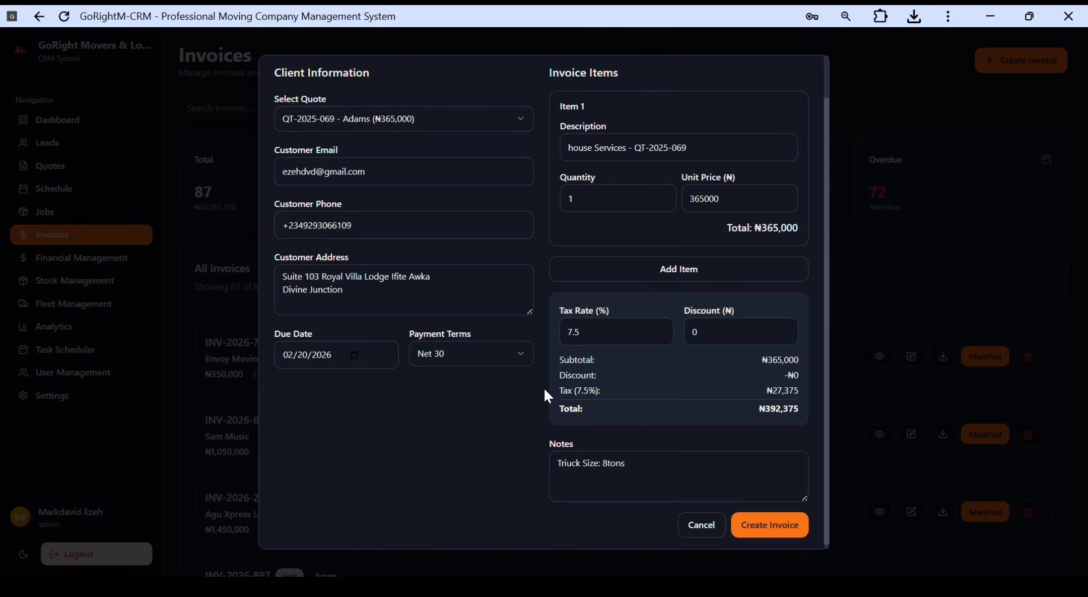
Correct the note to read "Truck Size: 8tons" and create the invoice
click(568, 462)
key(BackSpace)
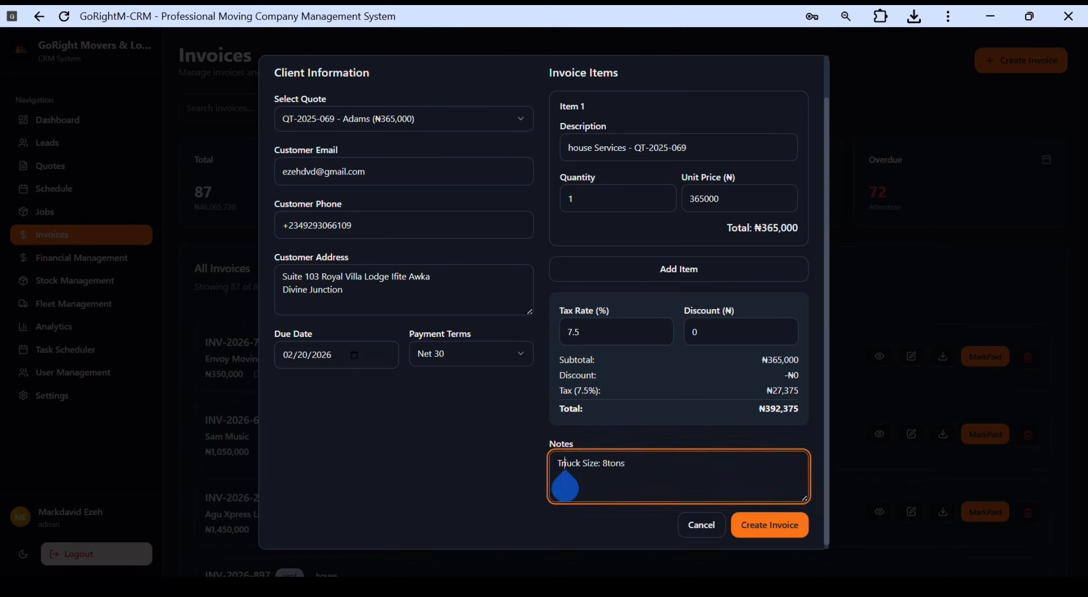
key(BackSpace)
click(684, 483)
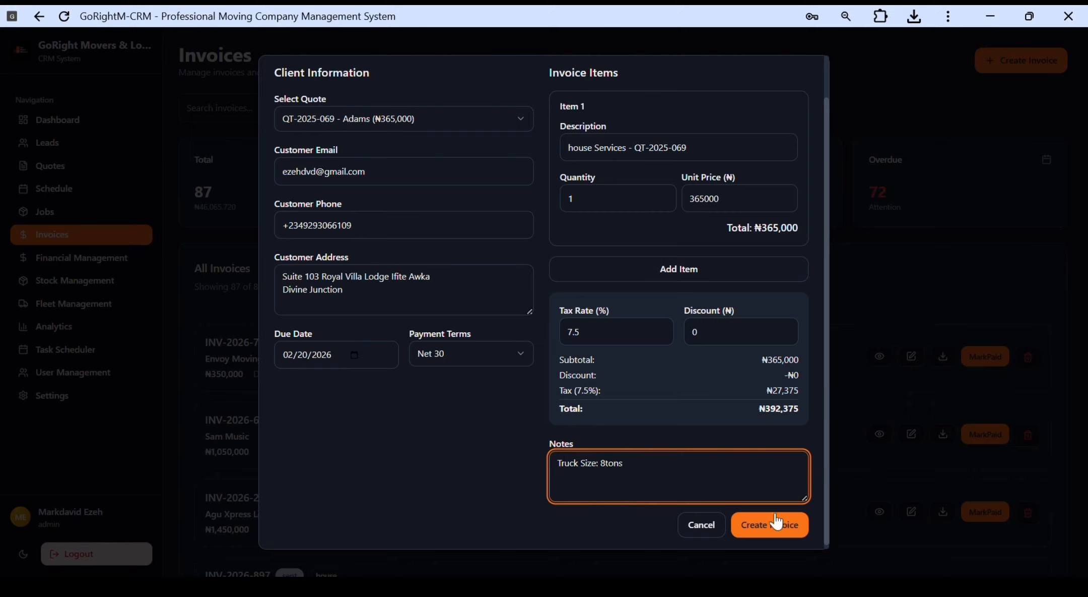
click(777, 533)
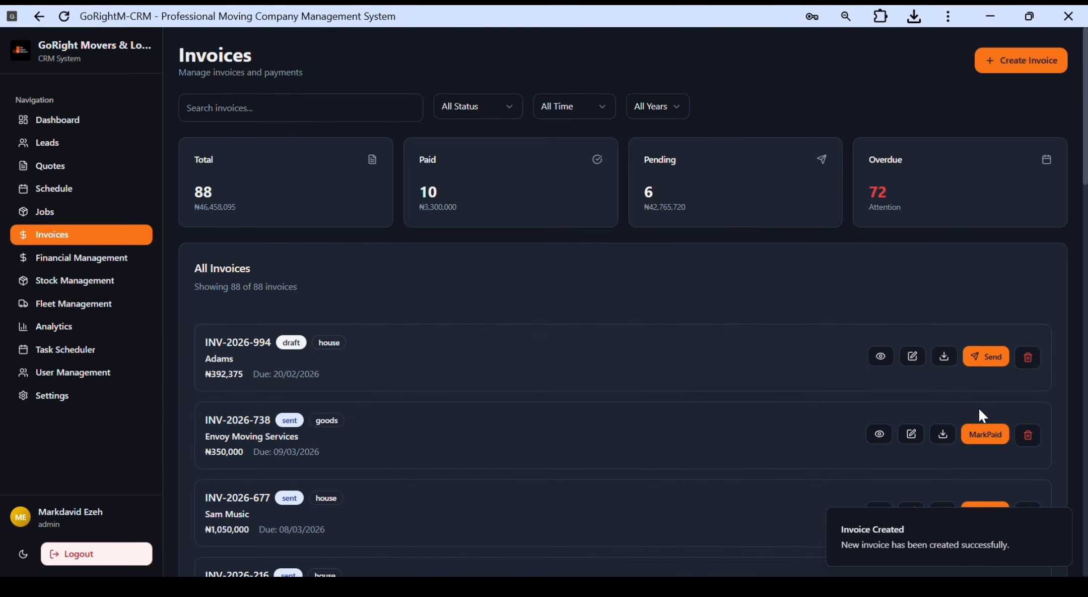
View the new draft invoice's details, and look through the status options in its edit form without changing anything
click(882, 358)
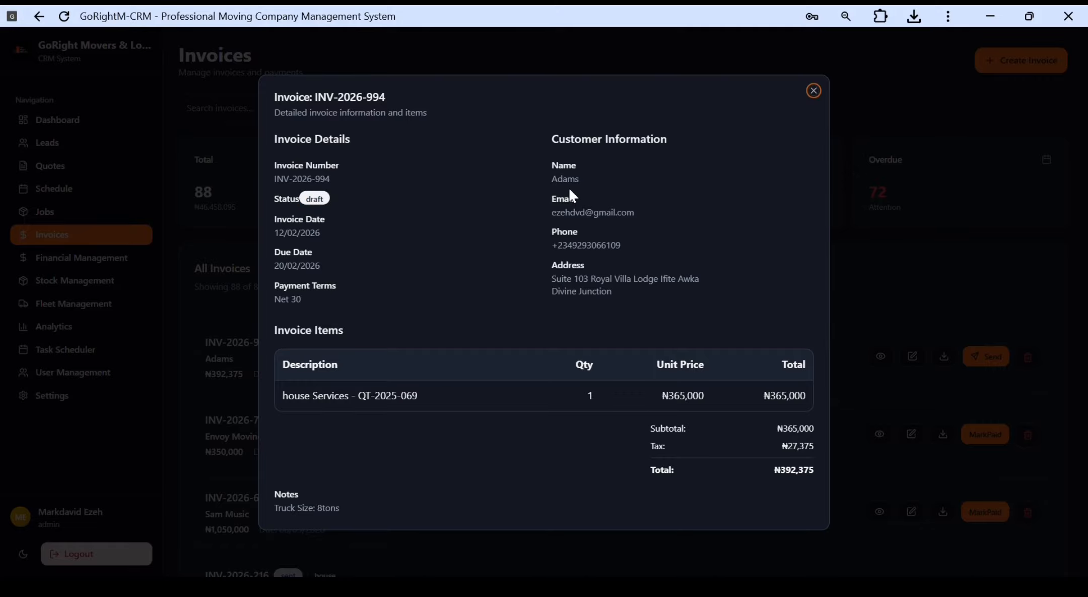
click(848, 283)
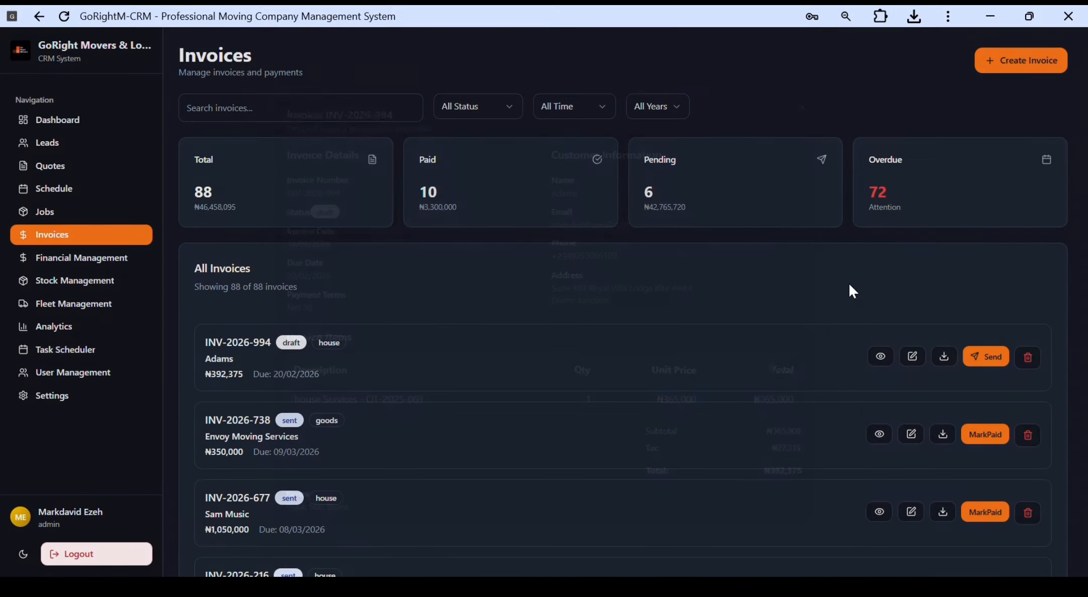
click(920, 358)
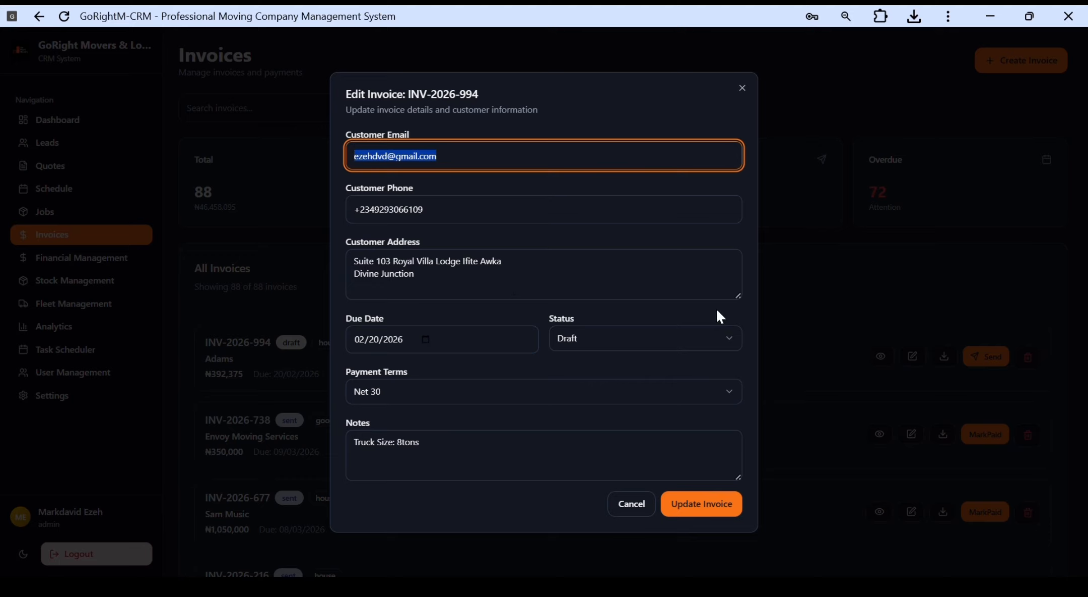
click(608, 346)
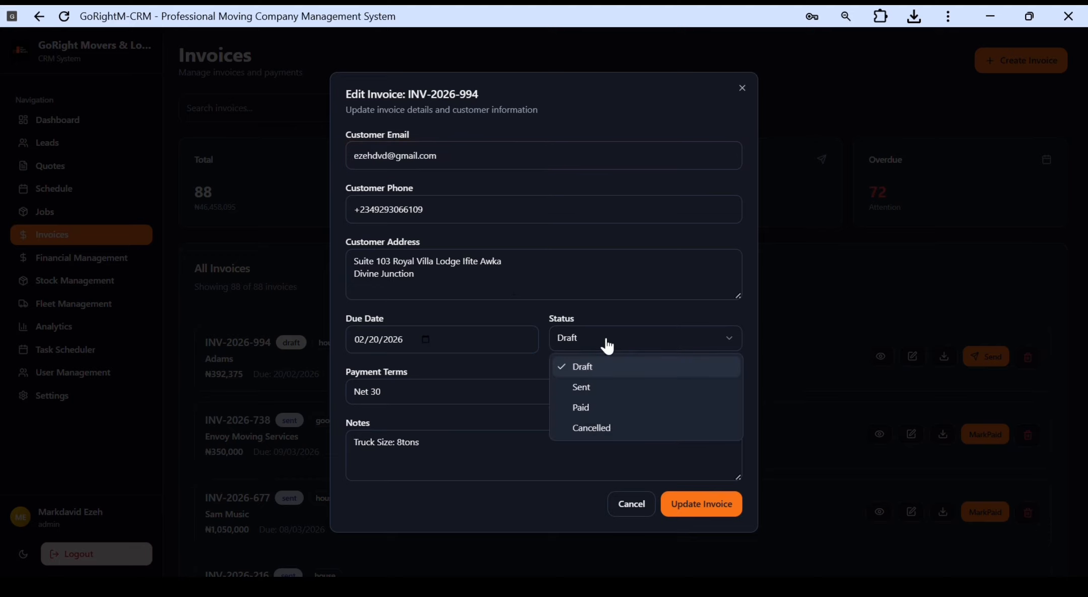
click(816, 287)
click(804, 295)
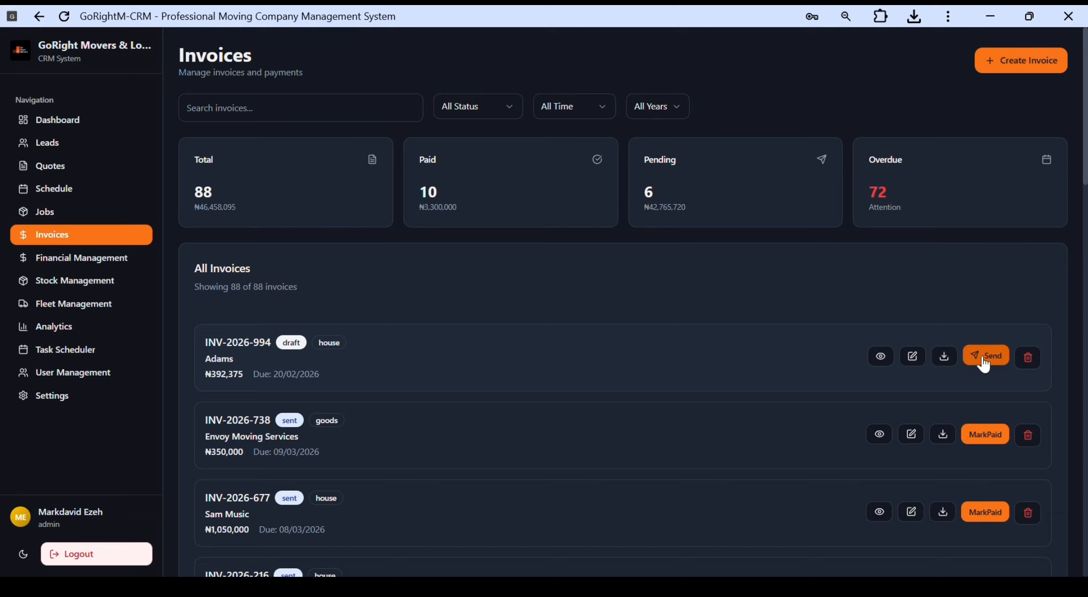
Download the new draft invoice at the head of the invoice list as a PDF
click(949, 360)
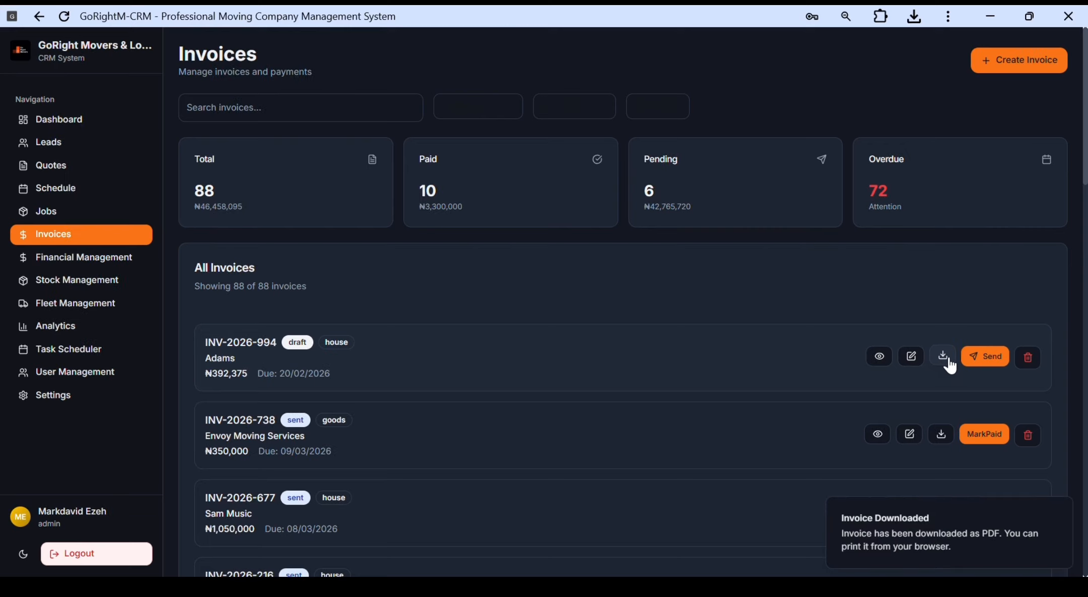